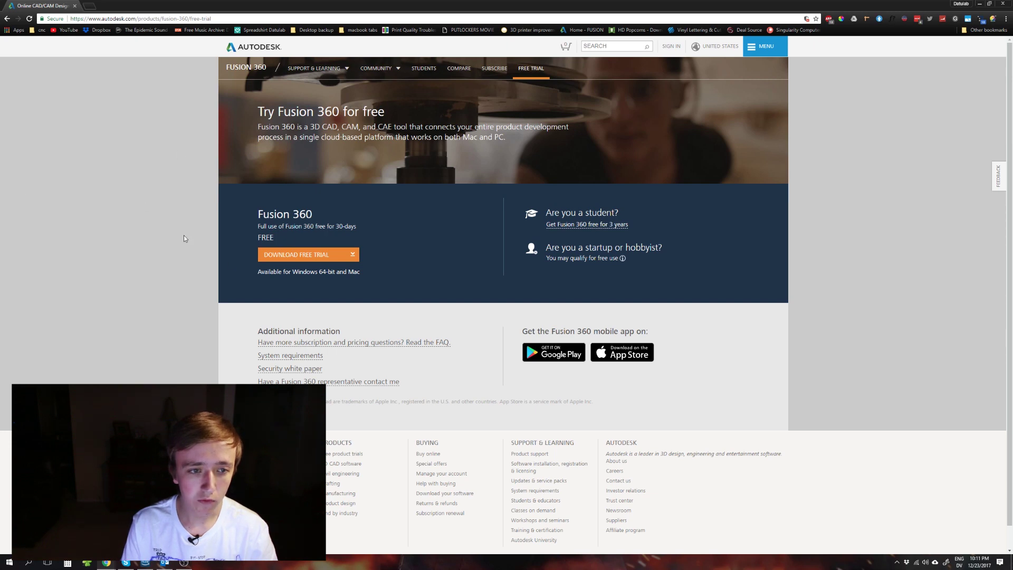
# Go to the Free Trial page, start the trial download form, and begin entering the first name
pyautogui.click(530, 70)
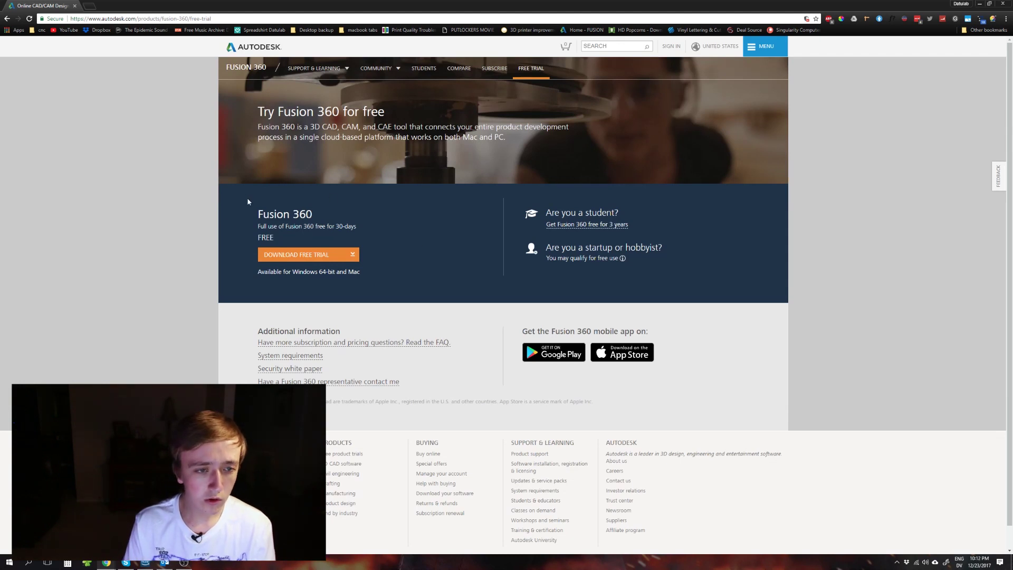
pyautogui.click(322, 261)
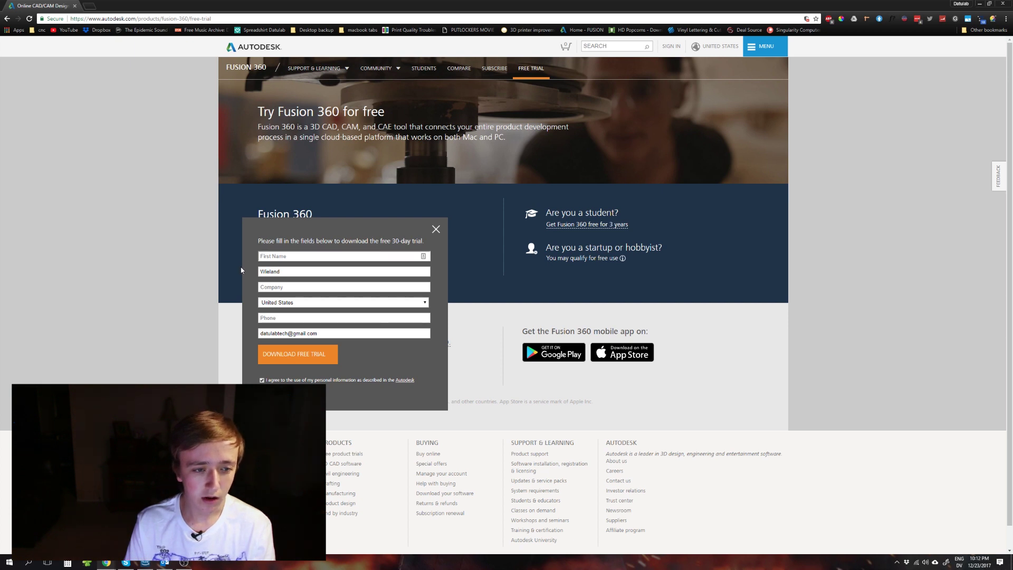
pyautogui.click(281, 255)
pyautogui.write('Davi')
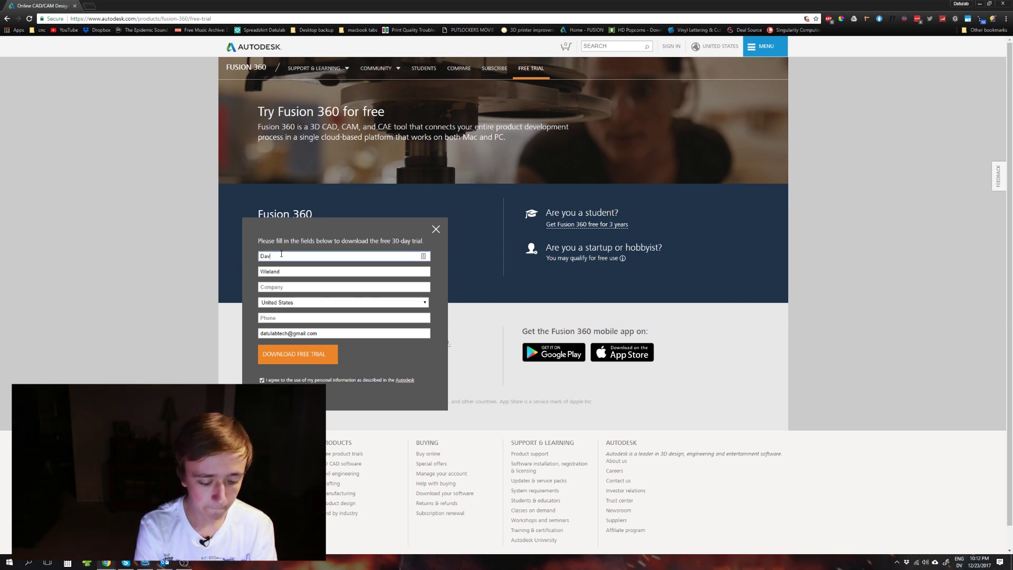
pyautogui.write('d')
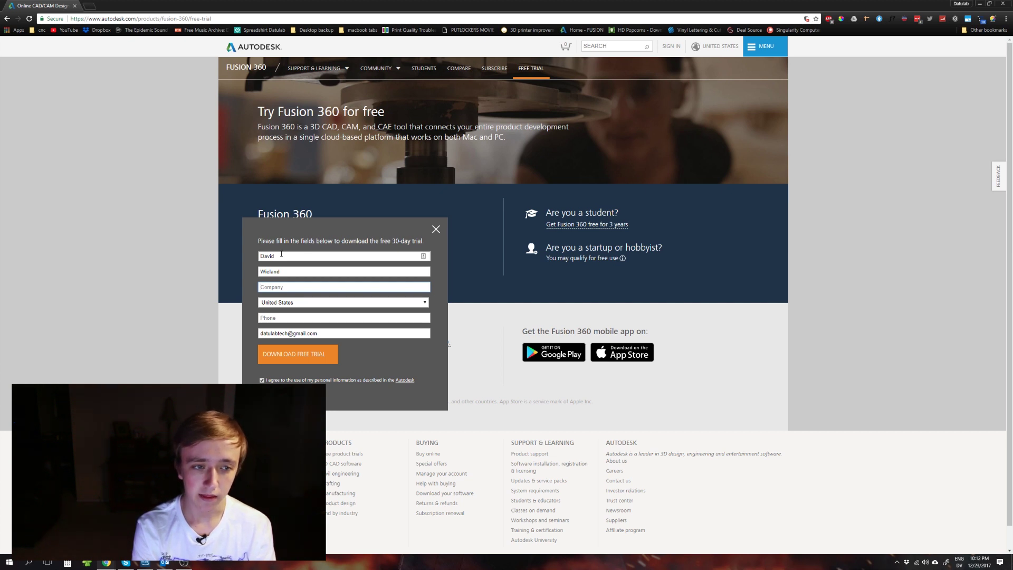
pyautogui.write('datul')
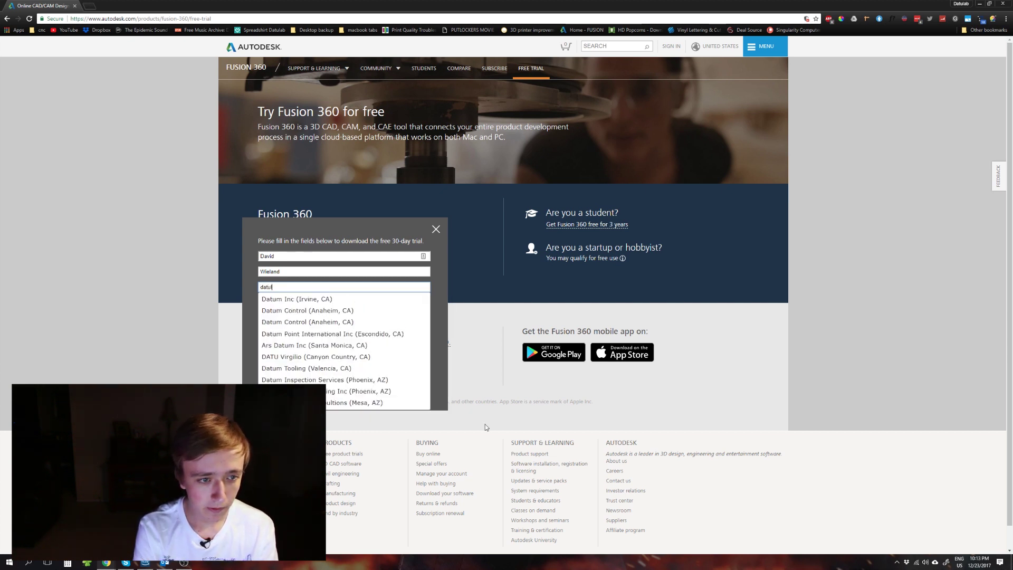
pyautogui.write('ab tech')
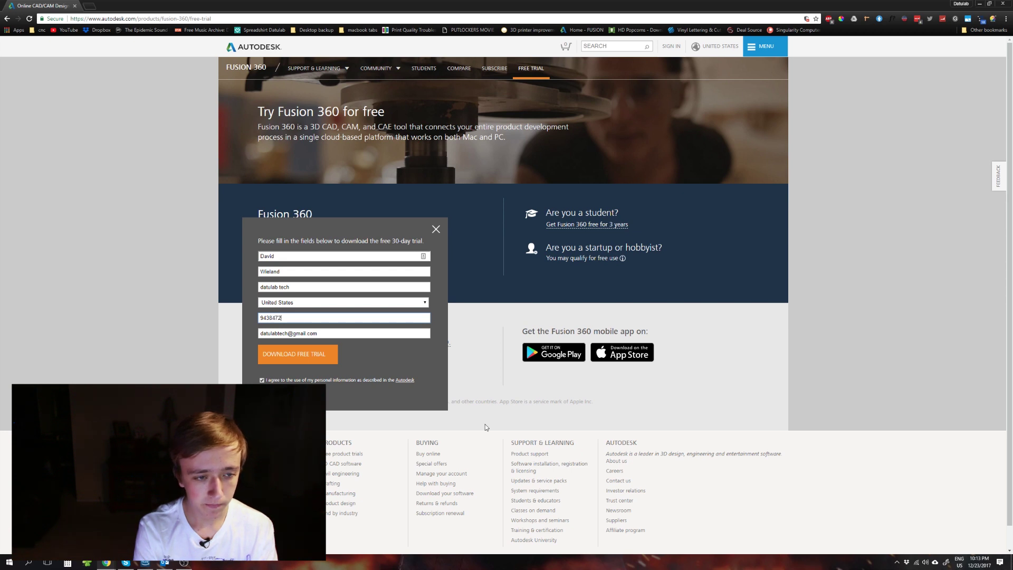
pyautogui.write('7')
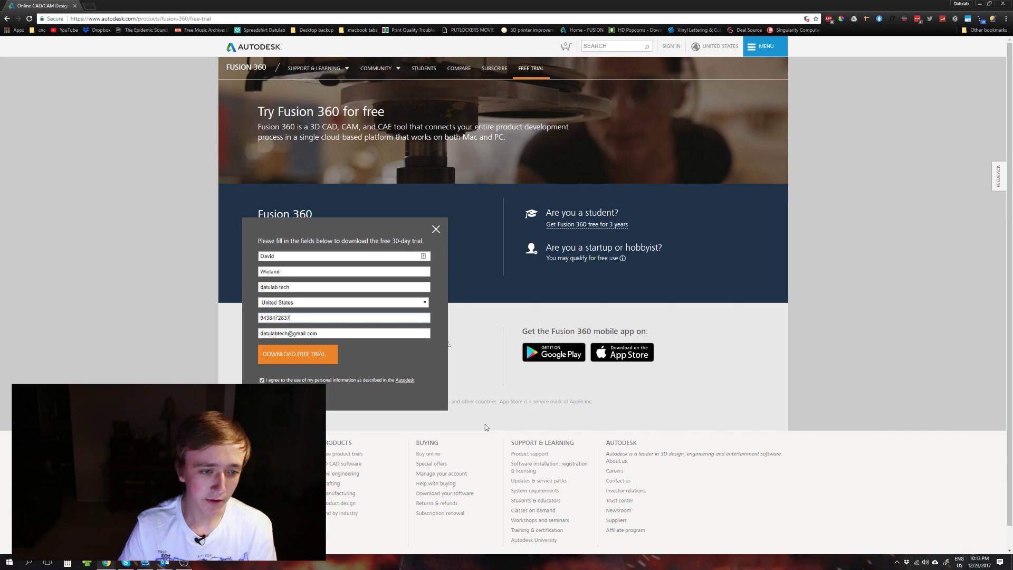
# Submit the completed trial form to download Fusion 360 for Windows
pyautogui.click(311, 358)
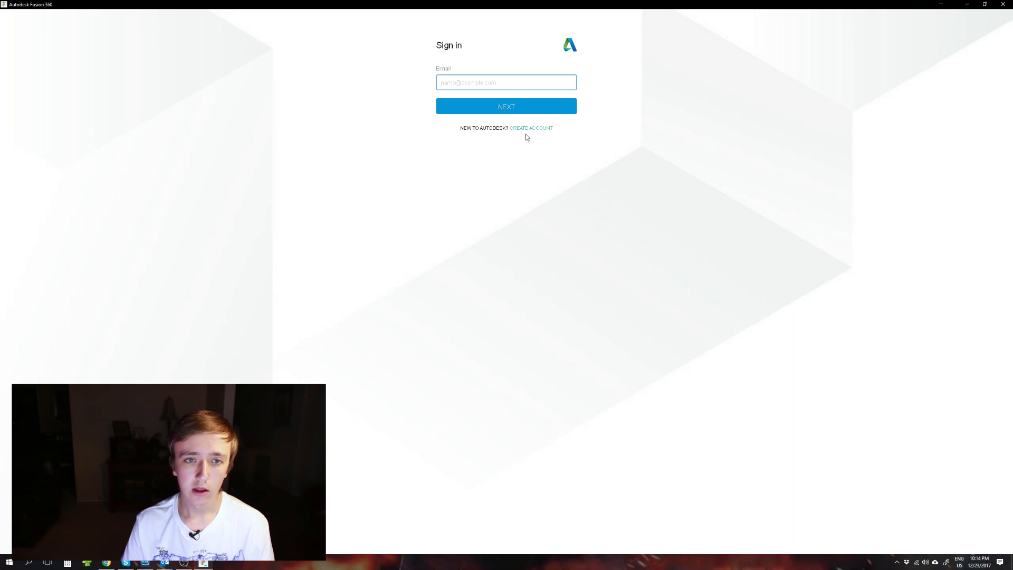
# Create an Autodesk account with name, email and password, accepting the terms
pyautogui.click(541, 130)
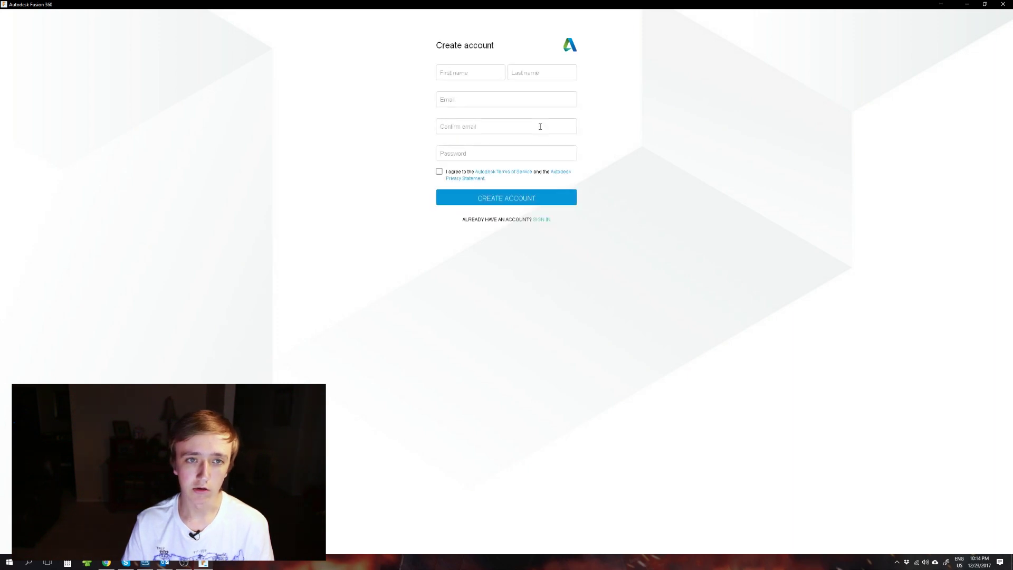
pyautogui.click(477, 75)
pyautogui.write('David')
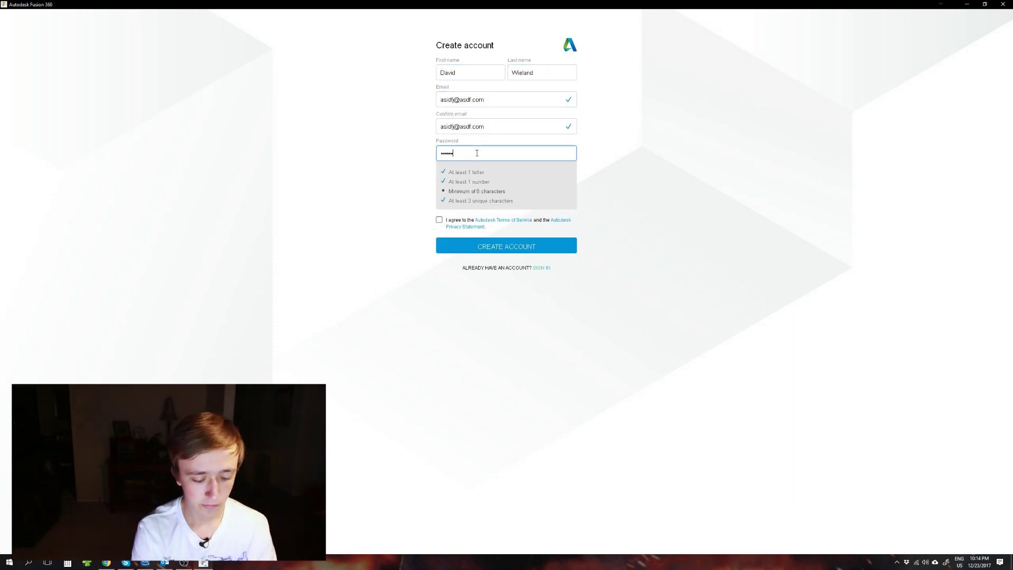
pyautogui.click(482, 200)
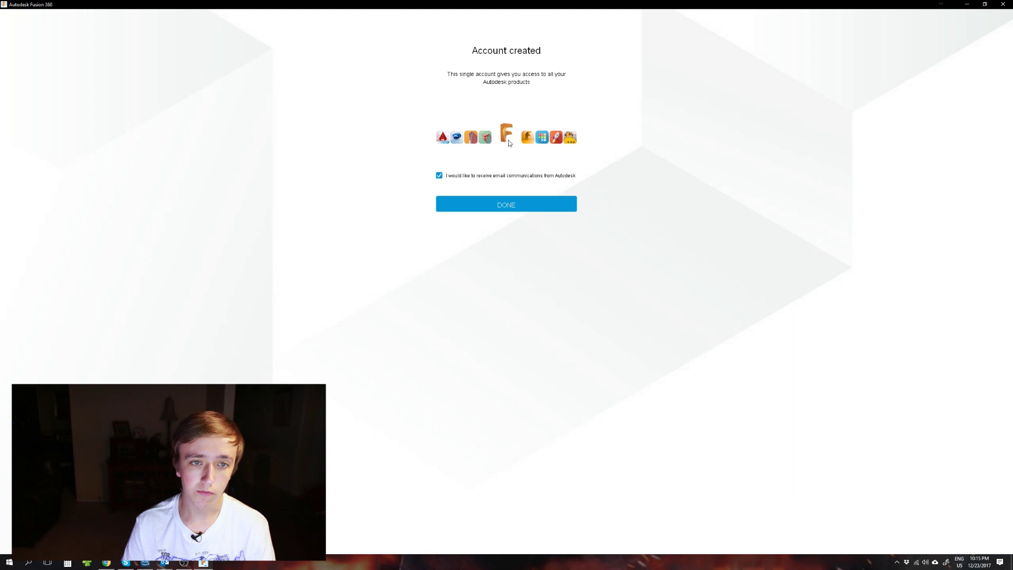
# Opt out of Autodesk email communications and finish setup with Done
pyautogui.click(439, 176)
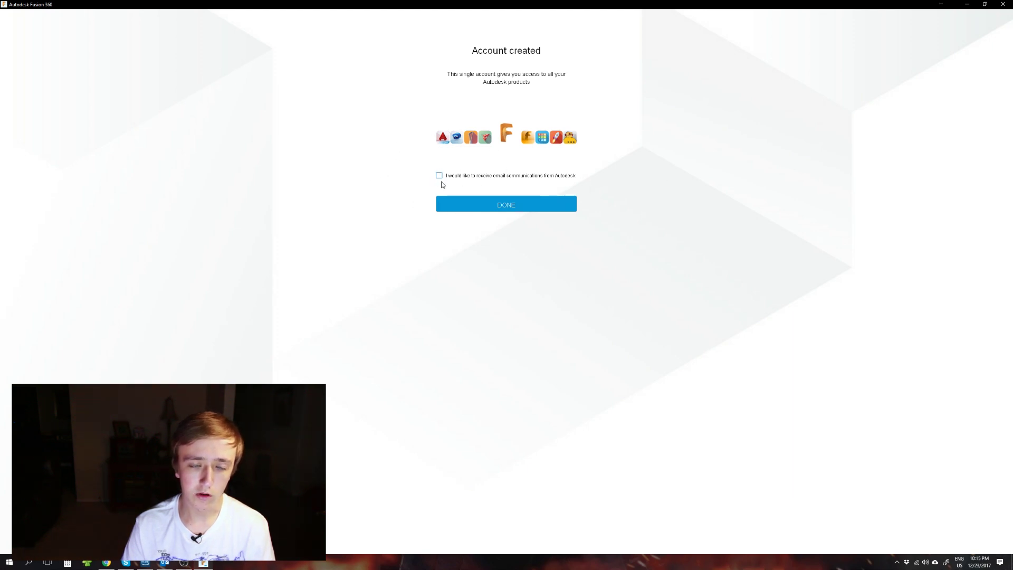
pyautogui.click(499, 204)
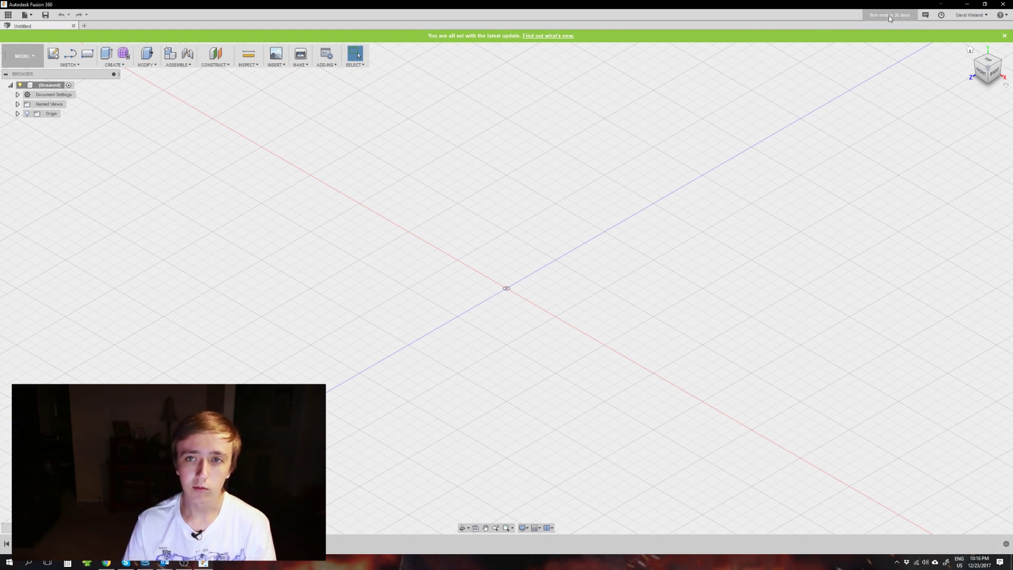
# Show the licence options behind the 'Term ends in 30 days' notice
pyautogui.click(890, 18)
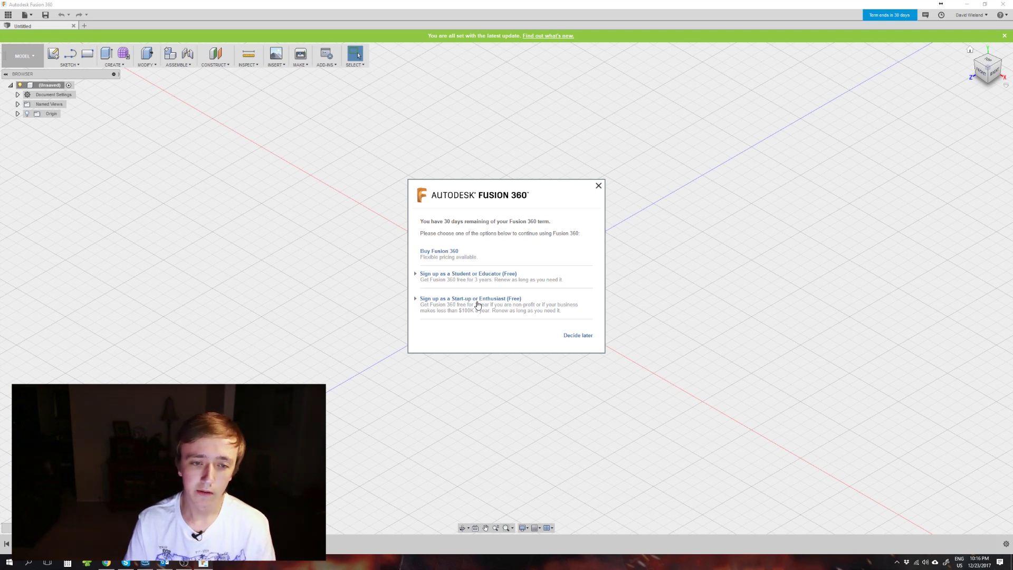
# Sign up as a Start-up or Enthusiast, accepting the Terms and Conditions
pyautogui.click(477, 302)
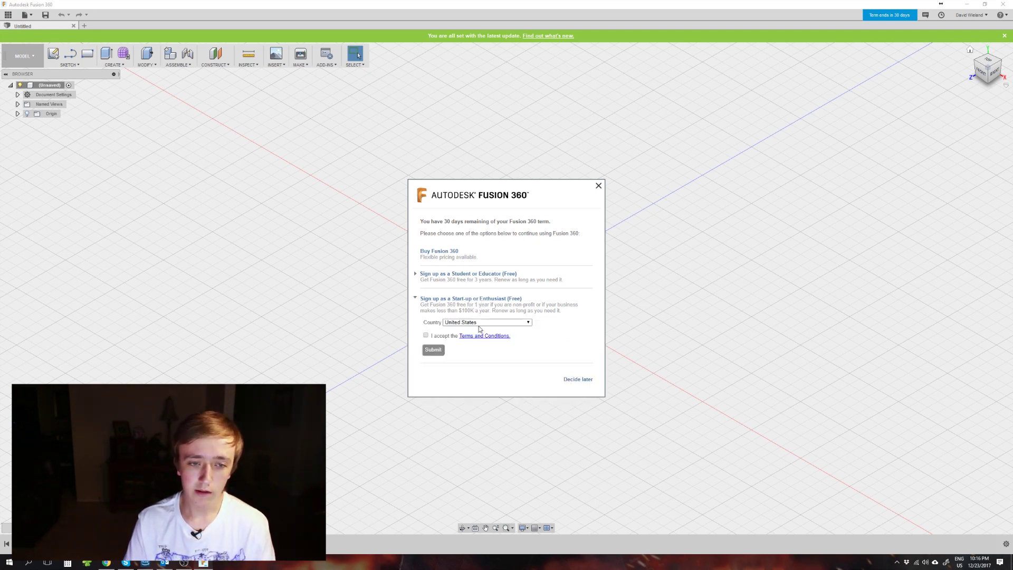
pyautogui.click(427, 337)
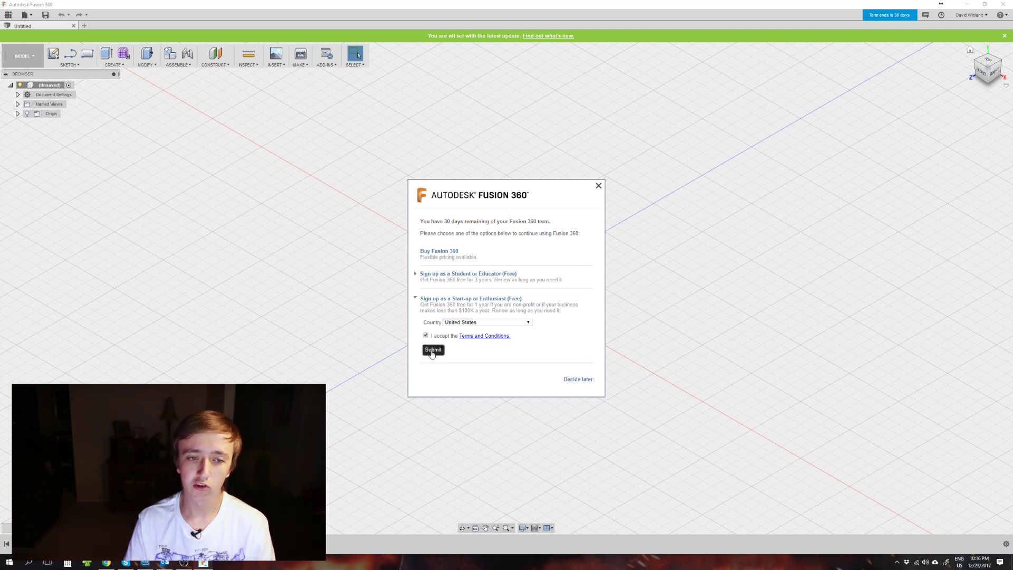
pyautogui.click(432, 351)
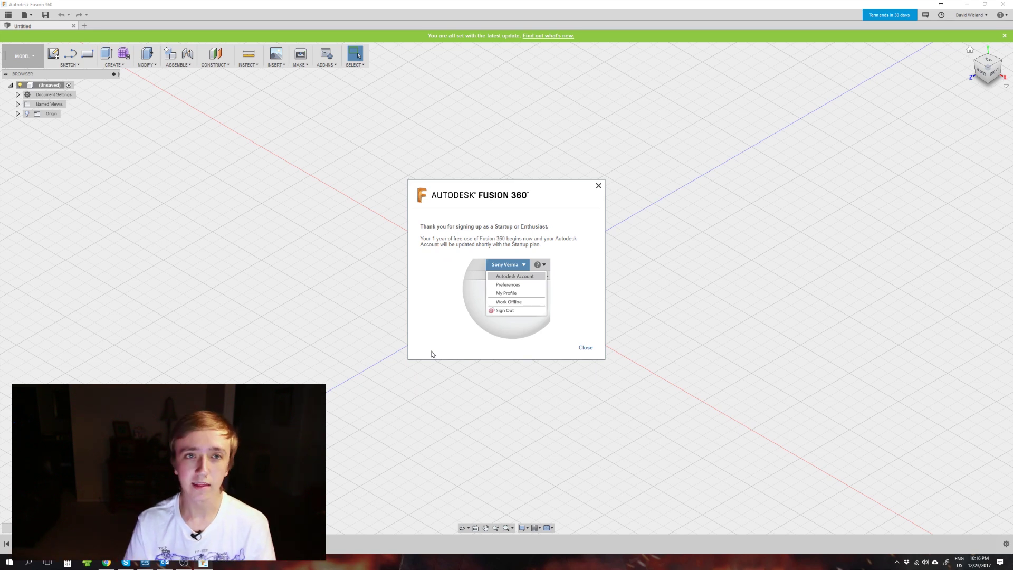
# Close the Start-up/Enthusiast thank-you dialog
pyautogui.click(587, 349)
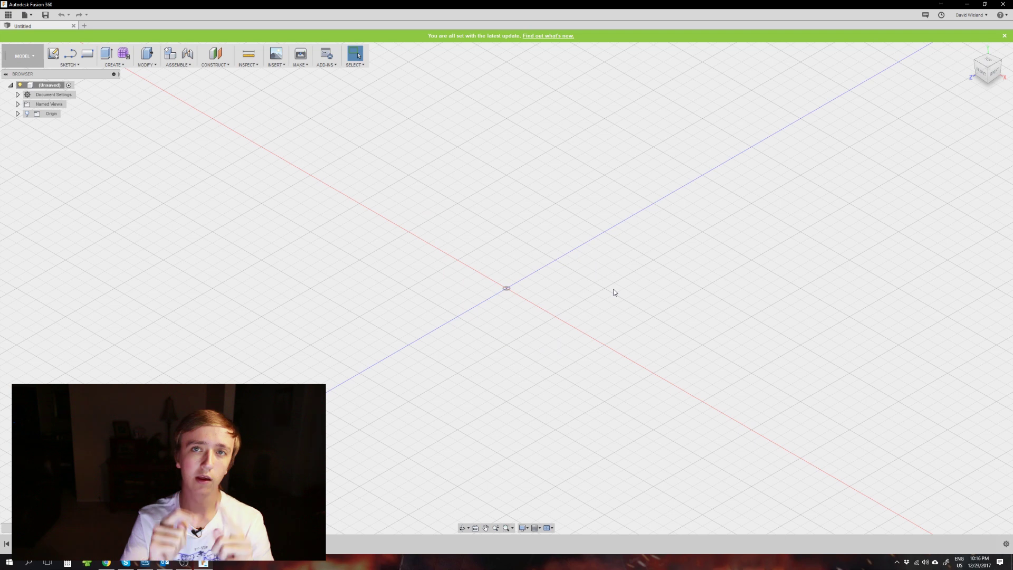